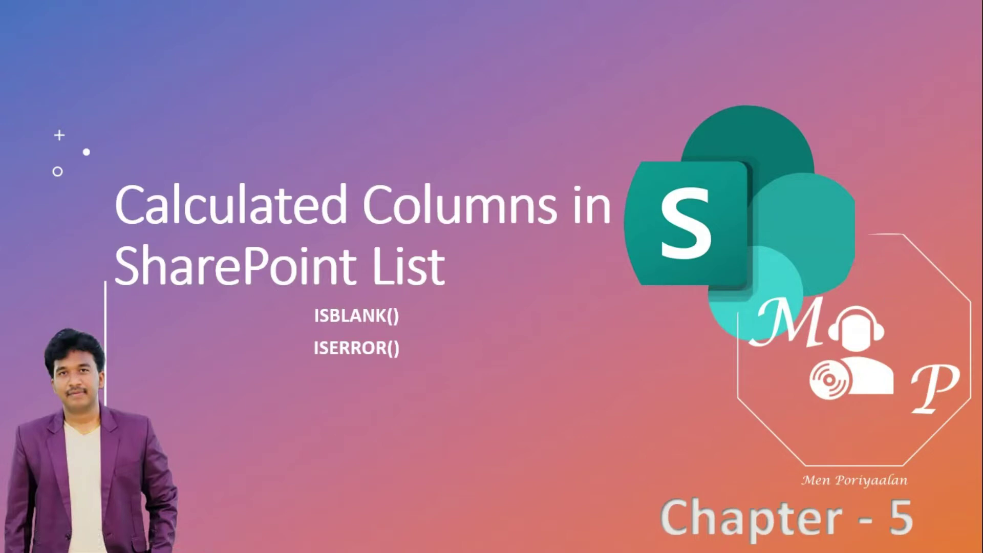
# Step: Advance the slideshow to the 'Conditional Formulas in Calculated columns' slide
pyautogui.click(652, 442)
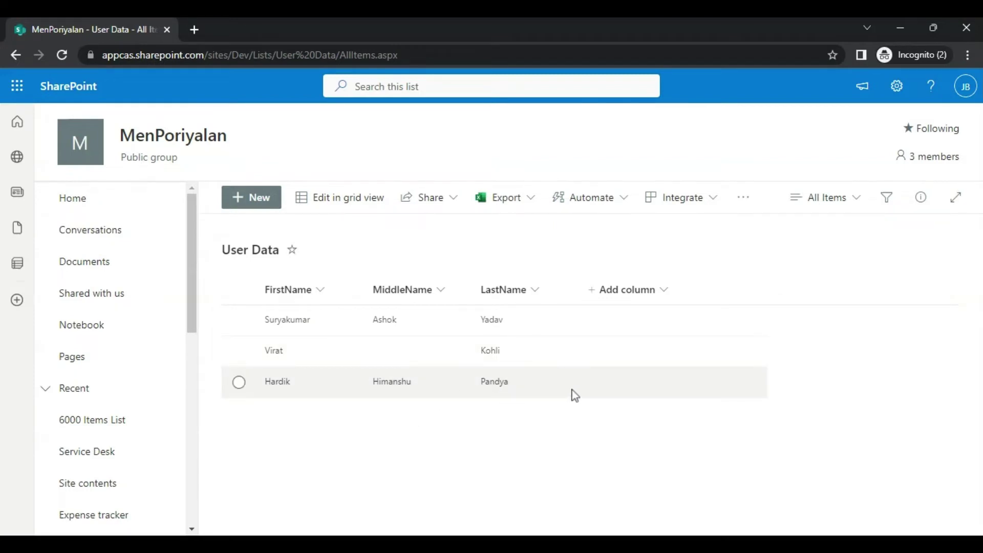
# Step: From User Data's list settings, start a Calculated column named 'Has Middle Name ?'
pyautogui.click(897, 87)
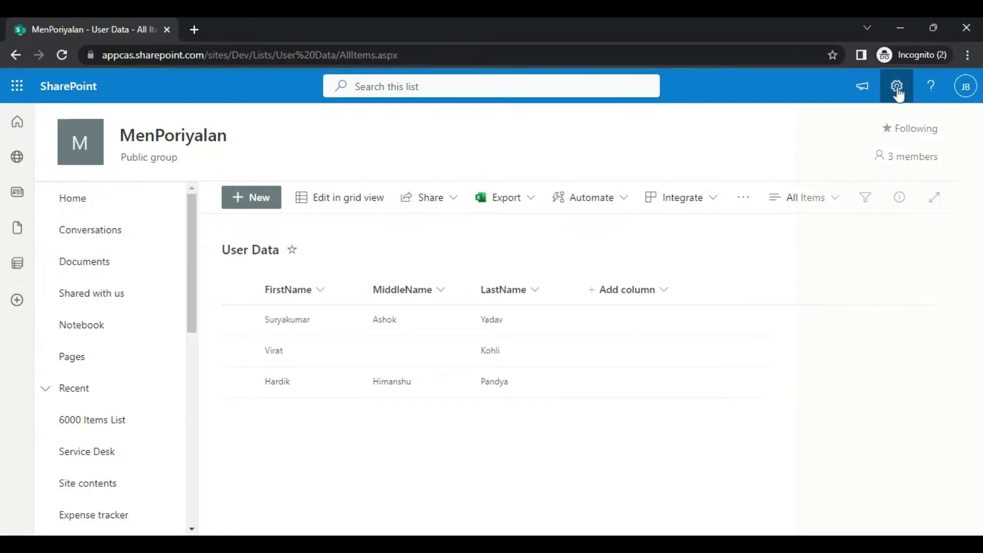
pyautogui.click(784, 236)
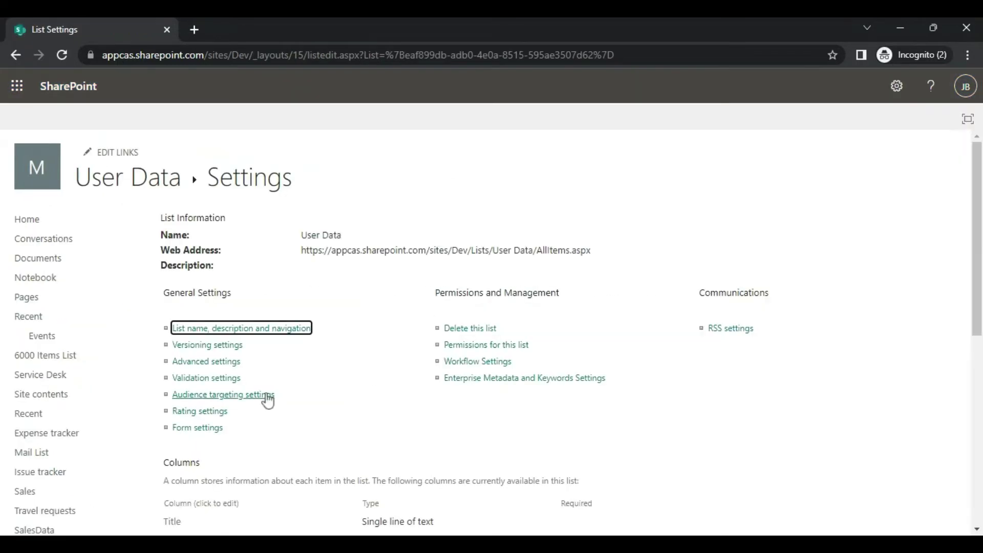
pyautogui.scroll(-5, 231, 405)
pyautogui.click(192, 395)
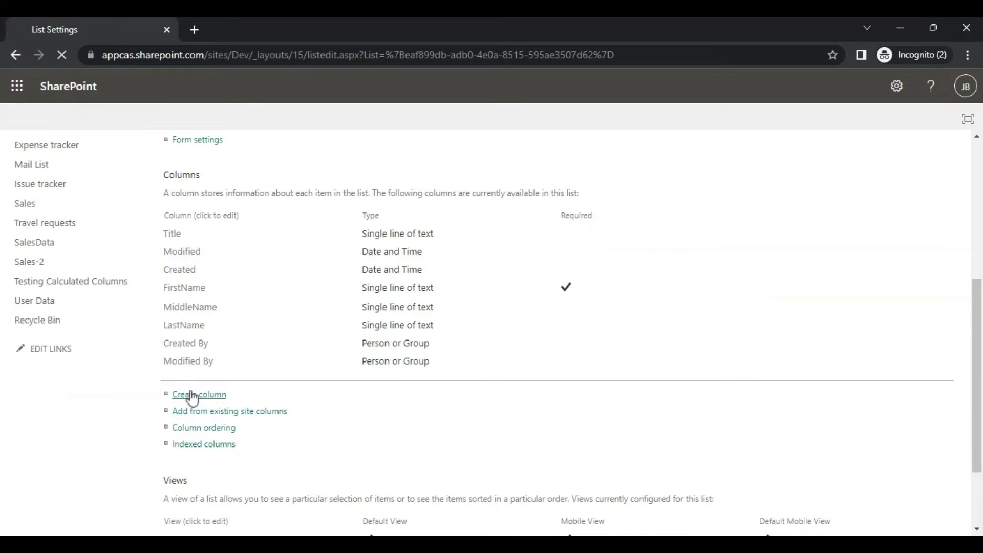
pyautogui.click(361, 433)
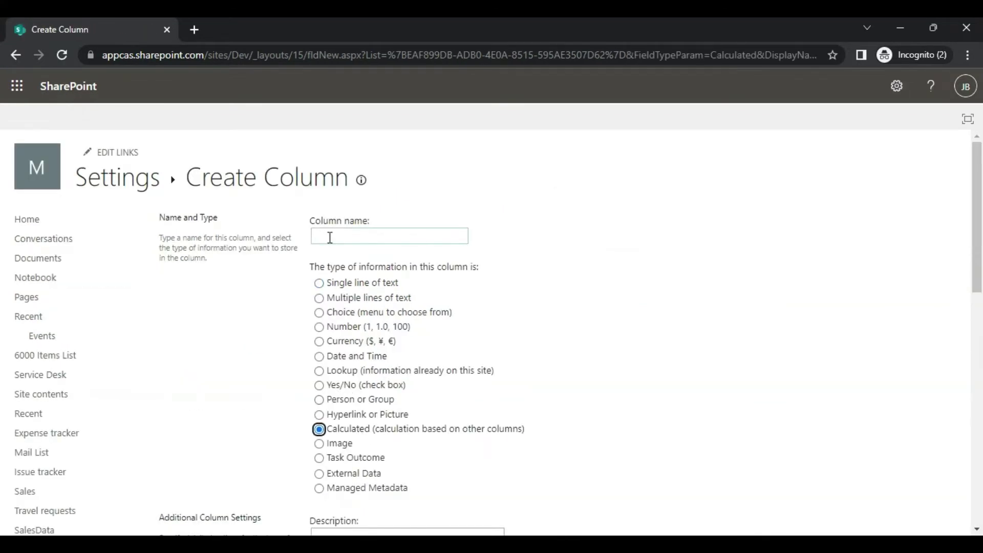
pyautogui.click(331, 237)
pyautogui.write('H')
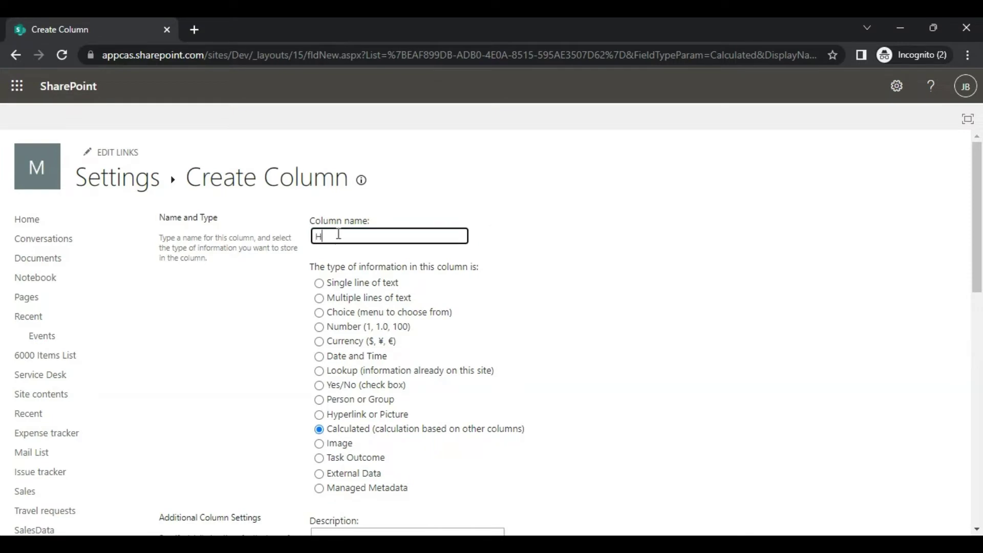
pyautogui.write('as Middle Name ?')
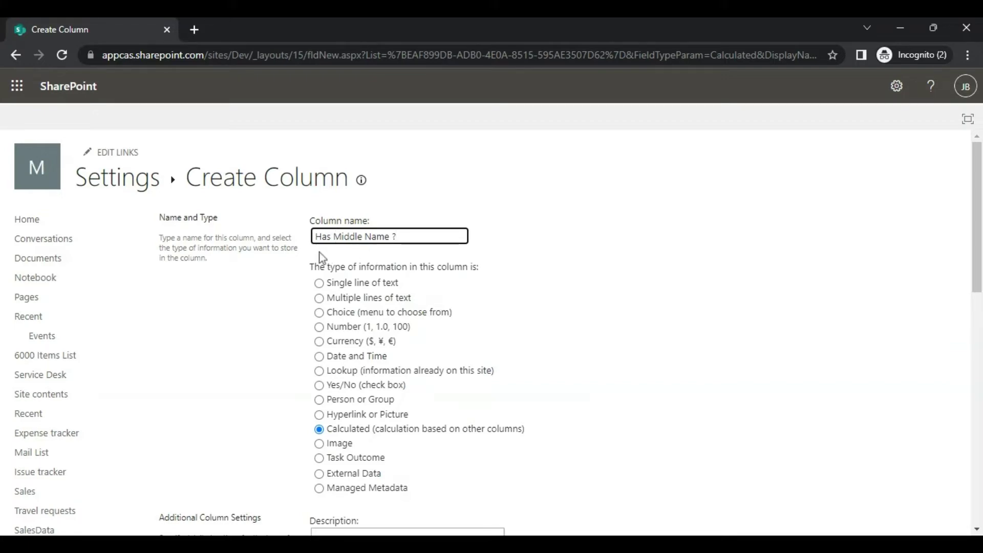
pyautogui.scroll(-7, 497, 389)
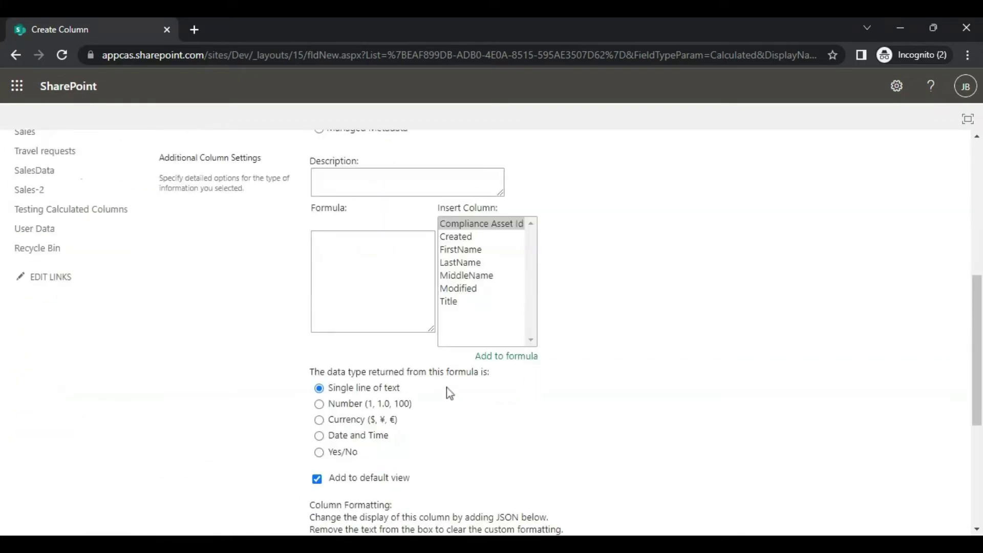
# Step: Enter the formula =ISBLANK([MiddleName]) using Insert Column, and save the column
pyautogui.click(367, 252)
pyautogui.write('=')
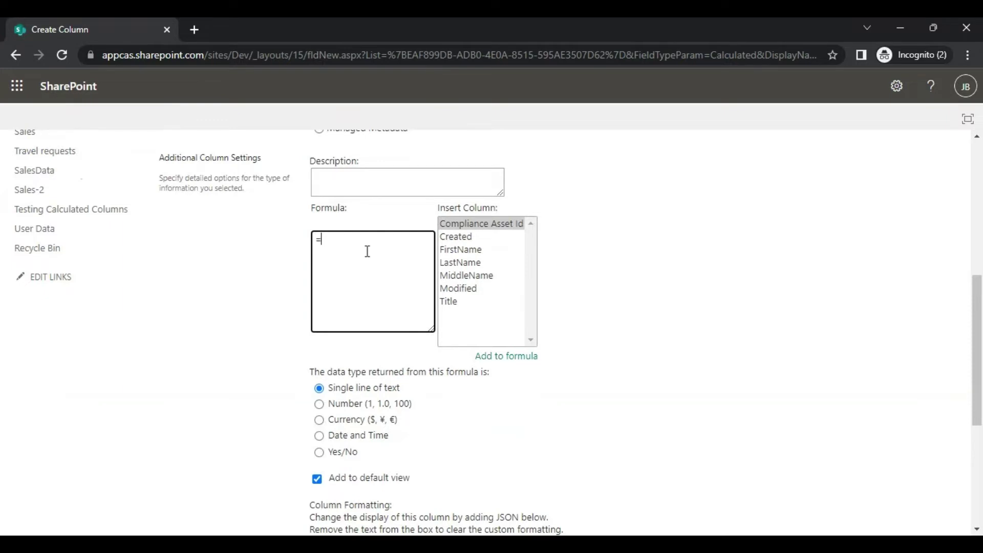
pyautogui.write('ISBLANK(')
pyautogui.doubleClick(467, 275)
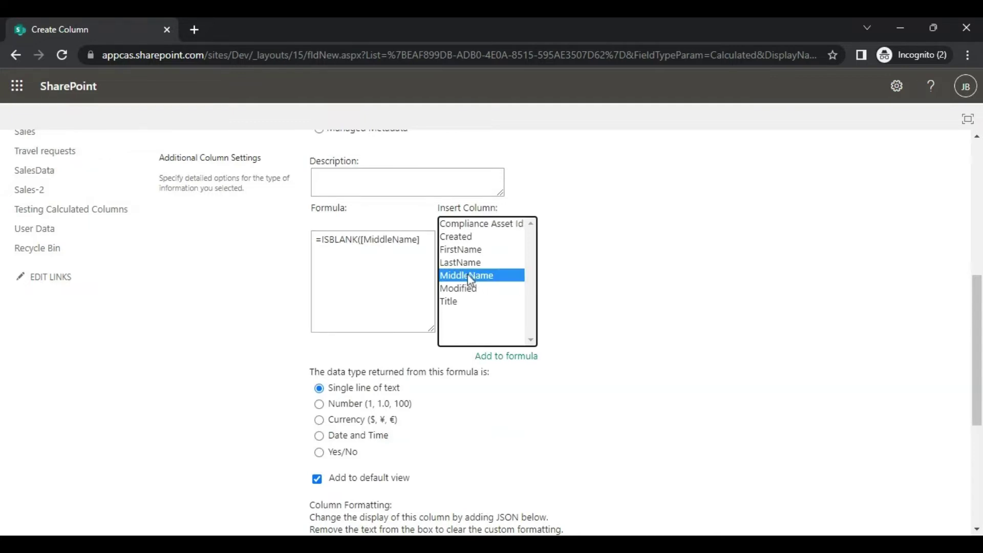
pyautogui.click(426, 241)
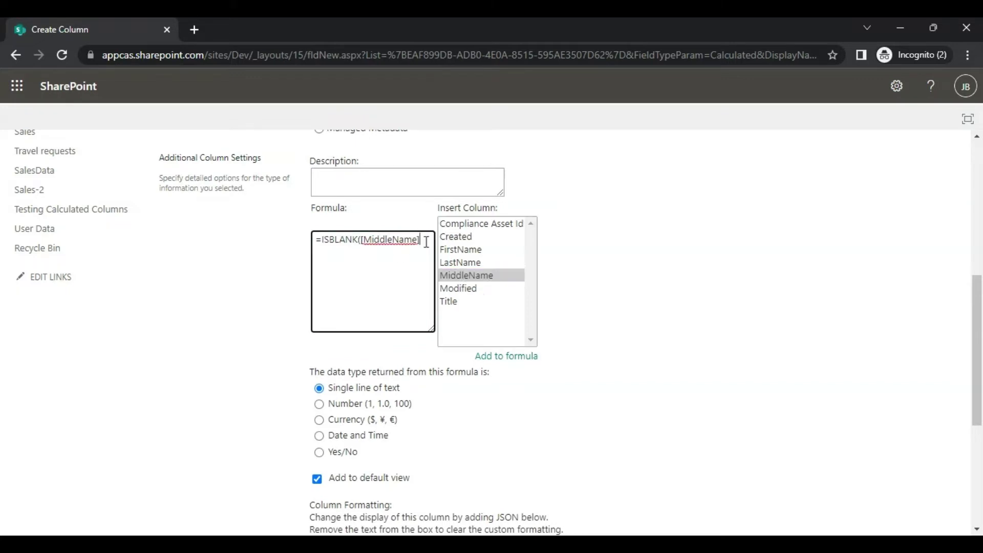
pyautogui.write(')')
pyautogui.scroll(-5, 435, 410)
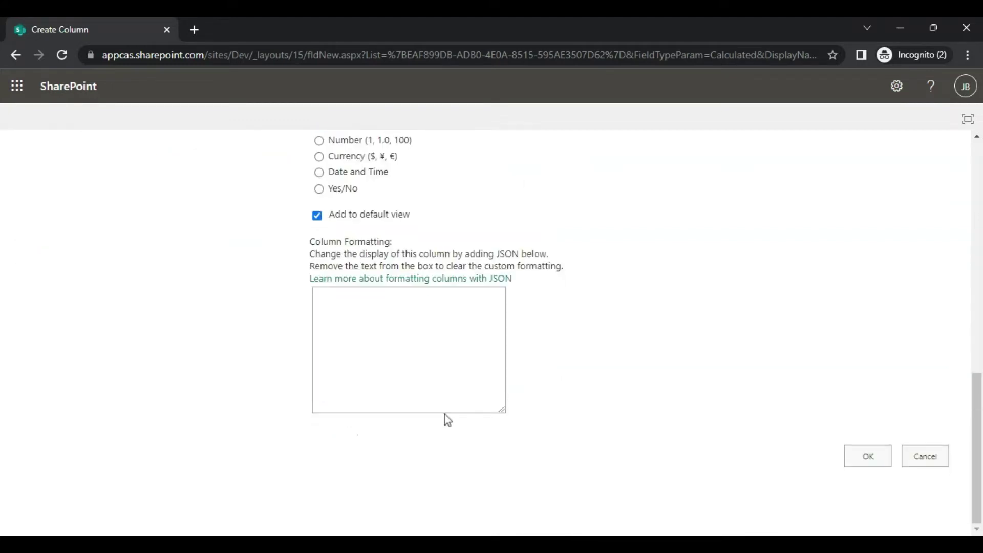
pyautogui.scroll(4, 350, 402)
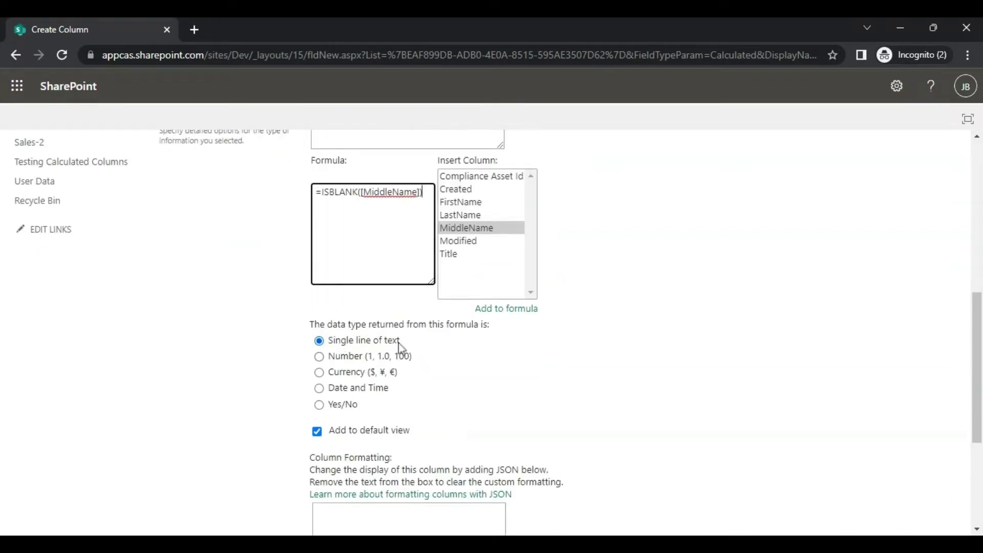
pyautogui.scroll(-4, 405, 350)
pyautogui.click(860, 460)
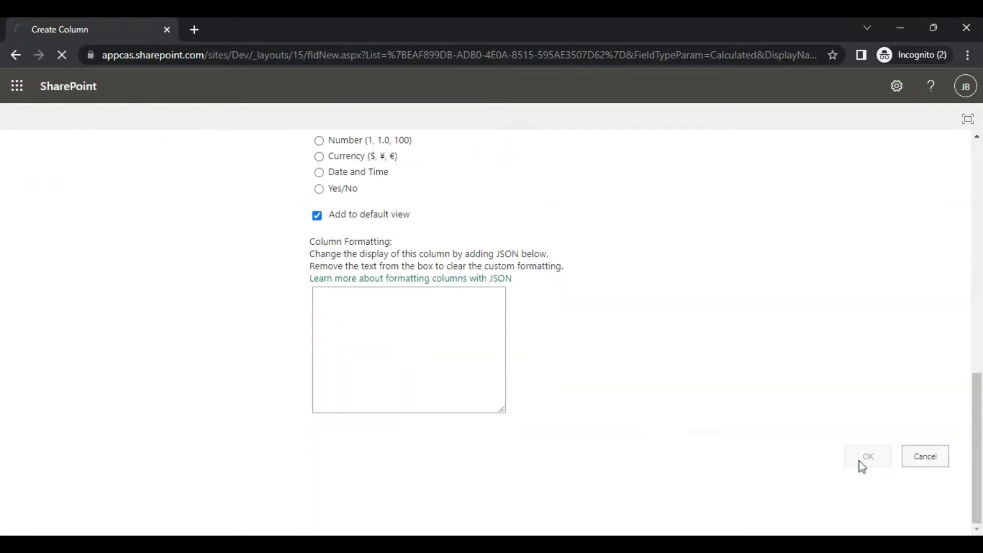
# Step: Return to the User Data list view through its breadcrumb
pyautogui.click(132, 176)
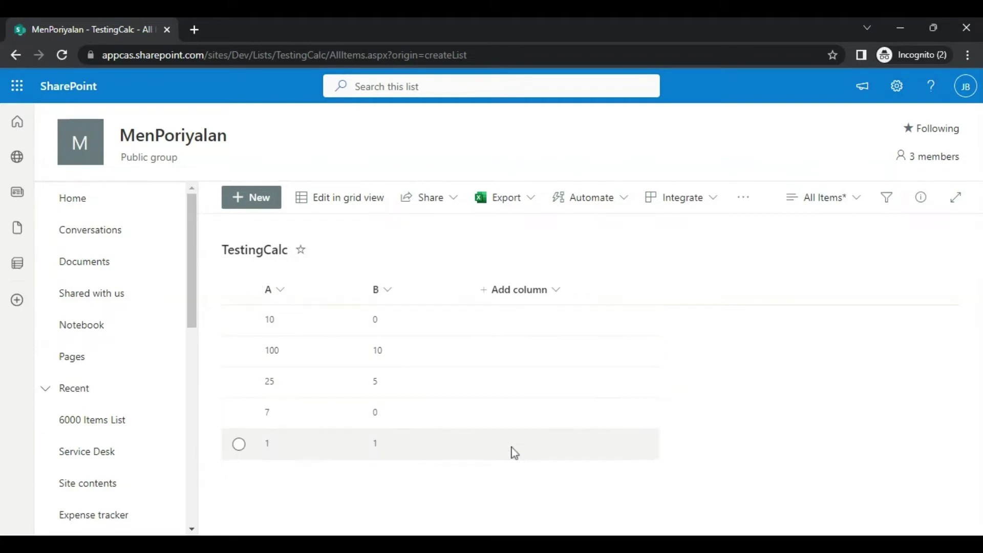
# Step: Through Add column > More, start a Calculated column named 'A/B ?' on TestingCalc
pyautogui.click(542, 295)
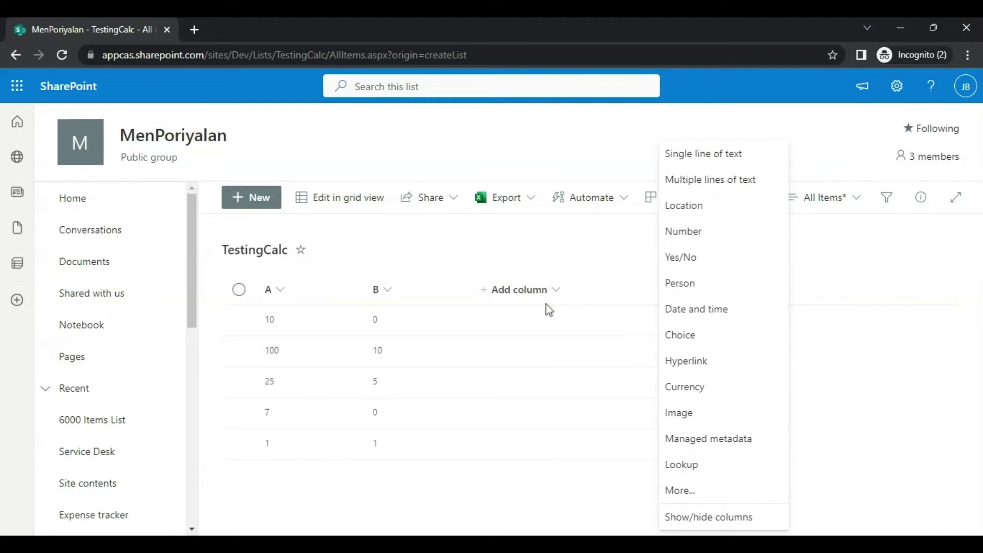
pyautogui.click(696, 493)
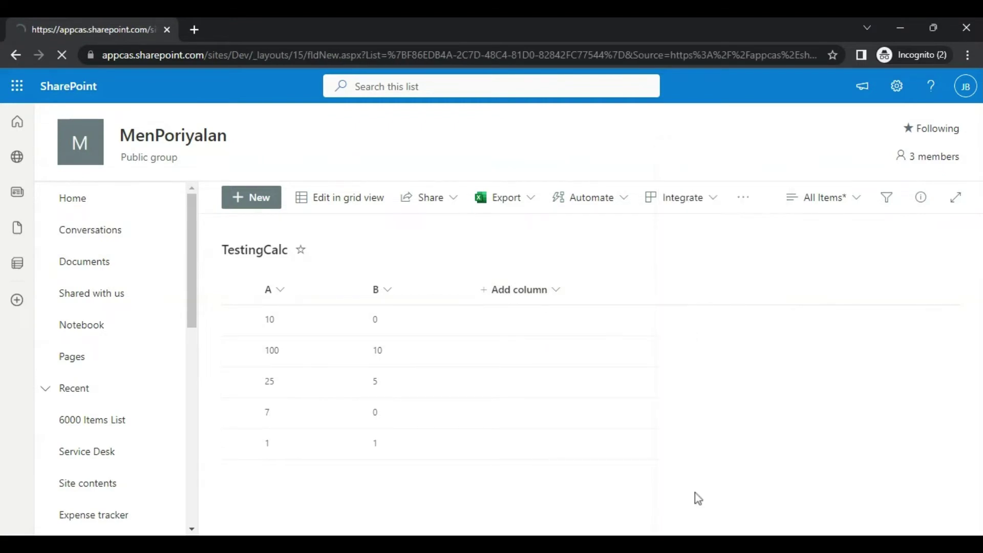
pyautogui.click(351, 434)
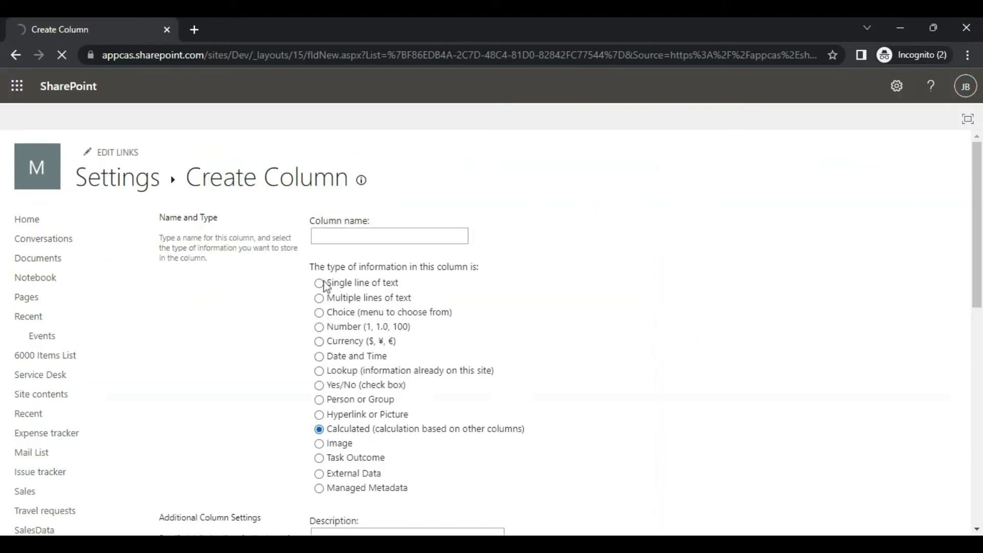
pyautogui.click(339, 241)
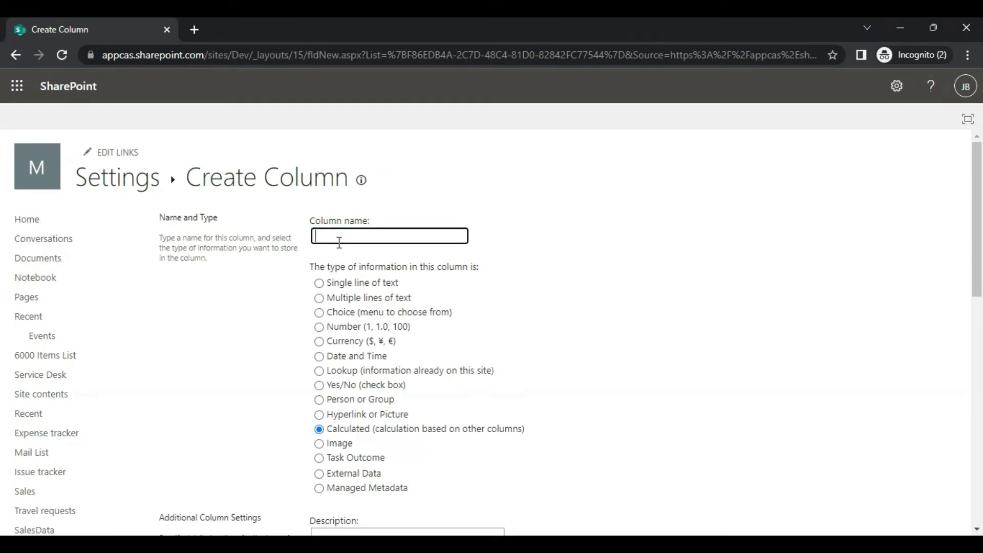
pyautogui.write('A/B ?')
pyautogui.scroll(-1, 384, 259)
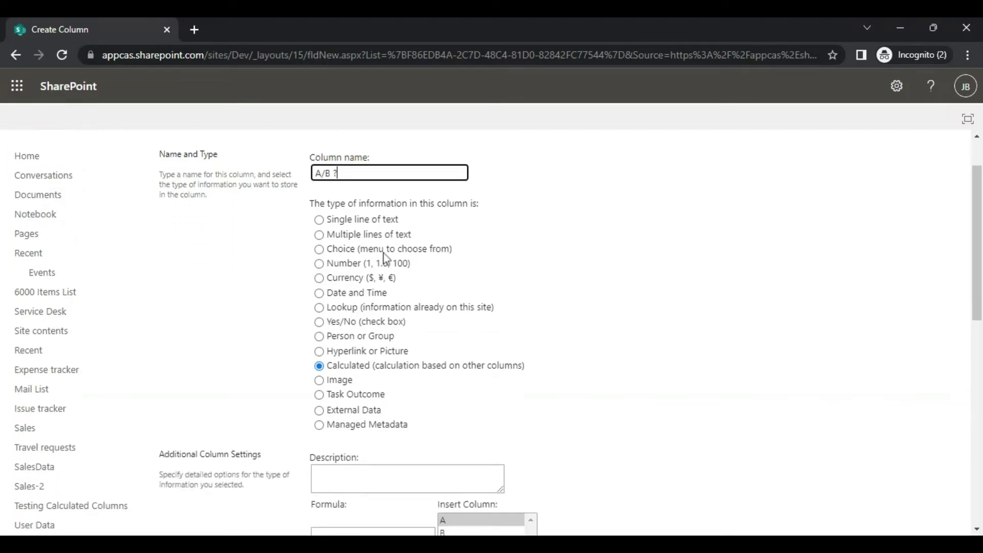
pyautogui.scroll(-3, 386, 259)
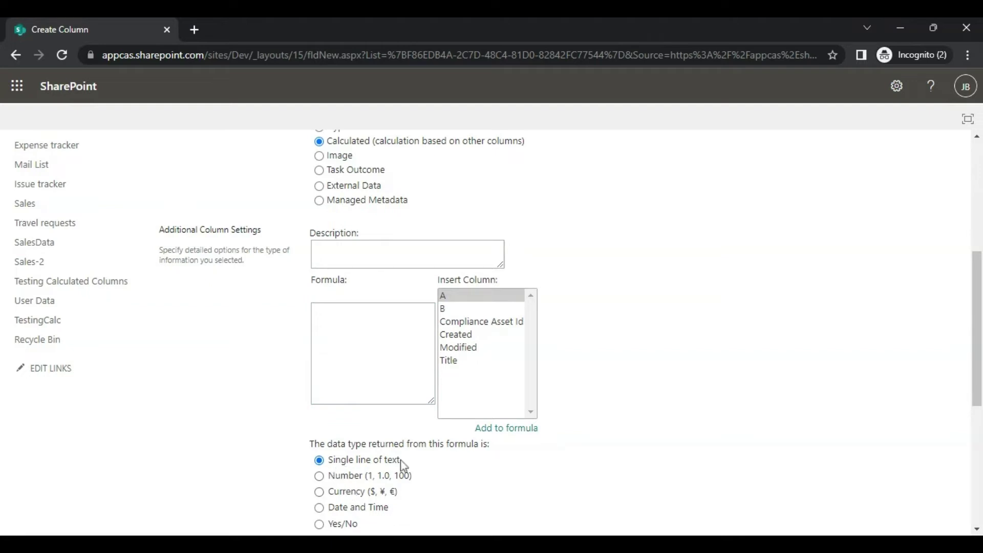
pyautogui.click(363, 318)
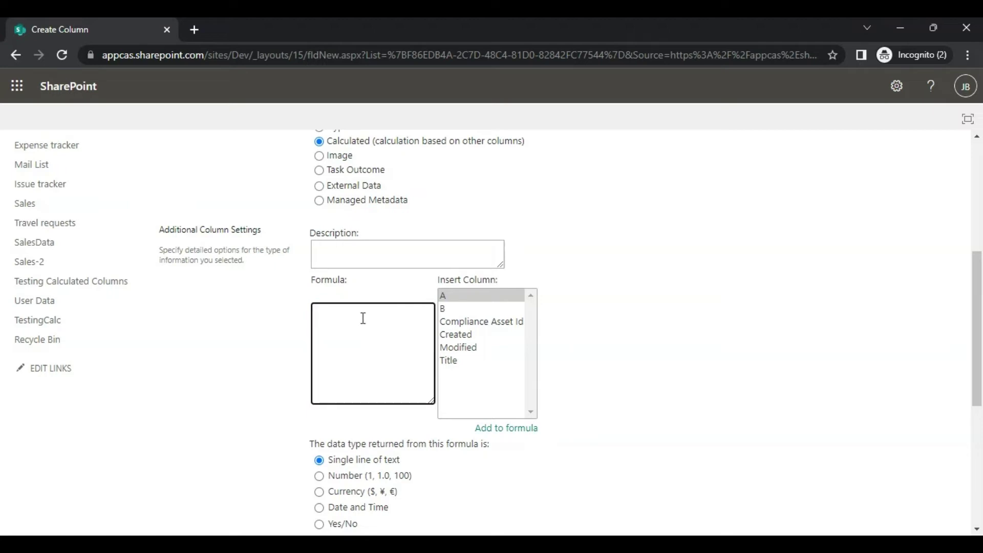
# Step: Replace the typed =A/B draft with a fresh '=' in the formula box
pyautogui.write('=A/B')
pyautogui.scroll(-6, 610, 348)
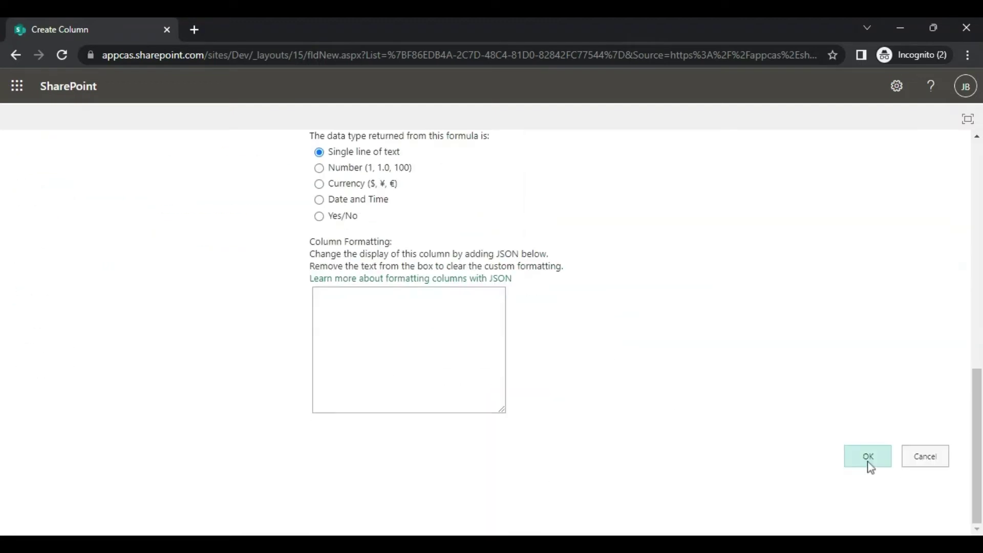
pyautogui.scroll(5, 819, 469)
pyautogui.moveTo(363, 219); pyautogui.dragTo(301, 216)
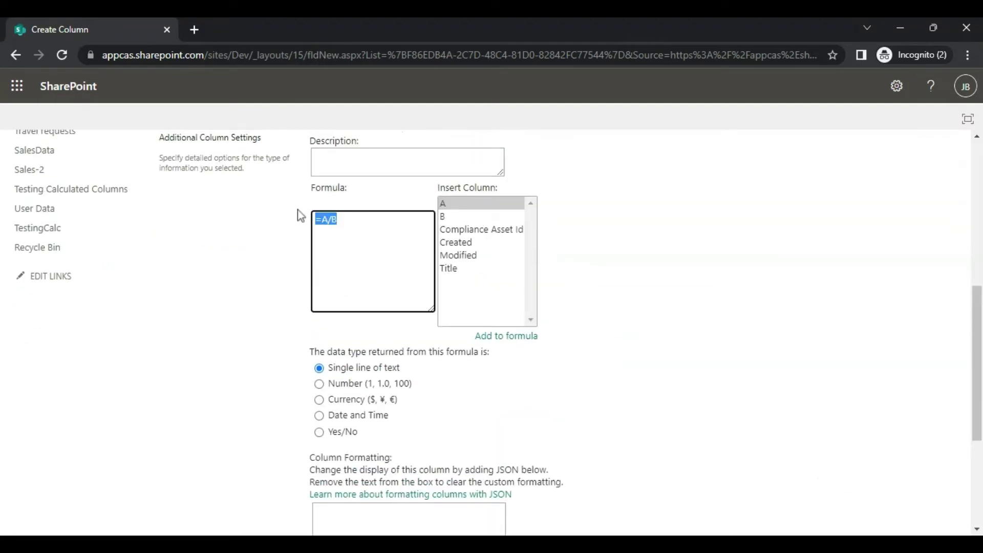
pyautogui.write('=')
# Step: Build =[A]/[B] from the Insert Column list and save the column
pyautogui.click(446, 205)
pyautogui.doubleClick(447, 206)
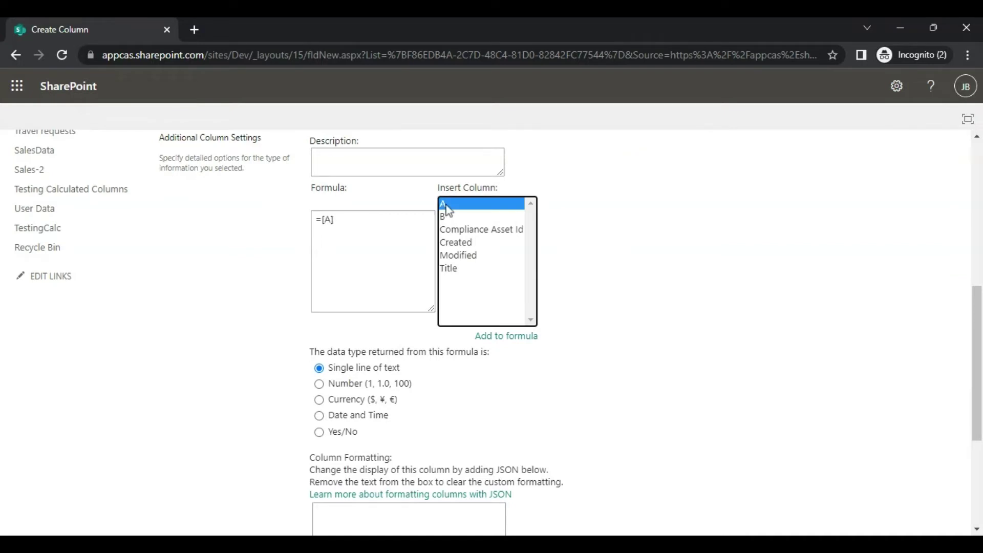
pyautogui.click(355, 219)
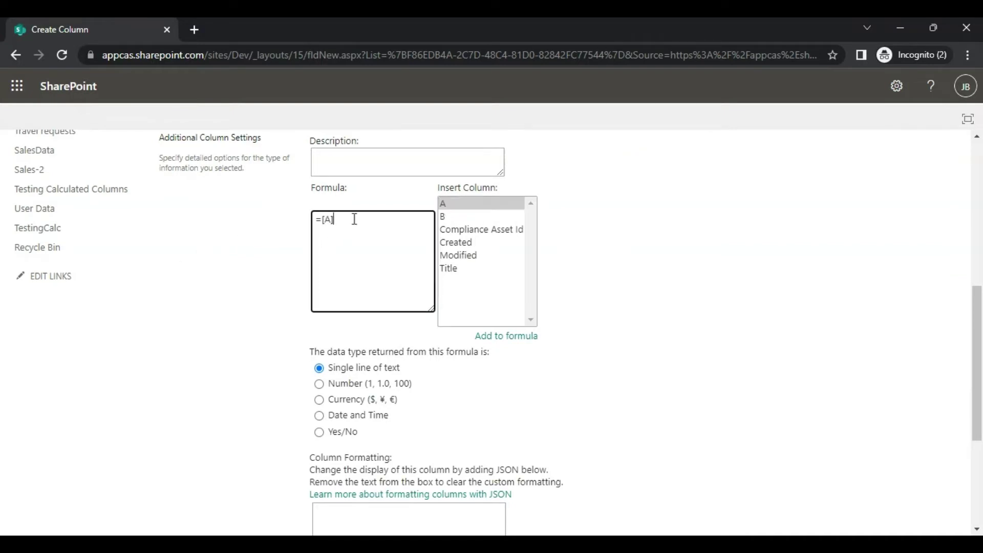
pyautogui.write('/')
pyautogui.doubleClick(445, 217)
pyautogui.scroll(-5, 894, 425)
pyautogui.click(868, 455)
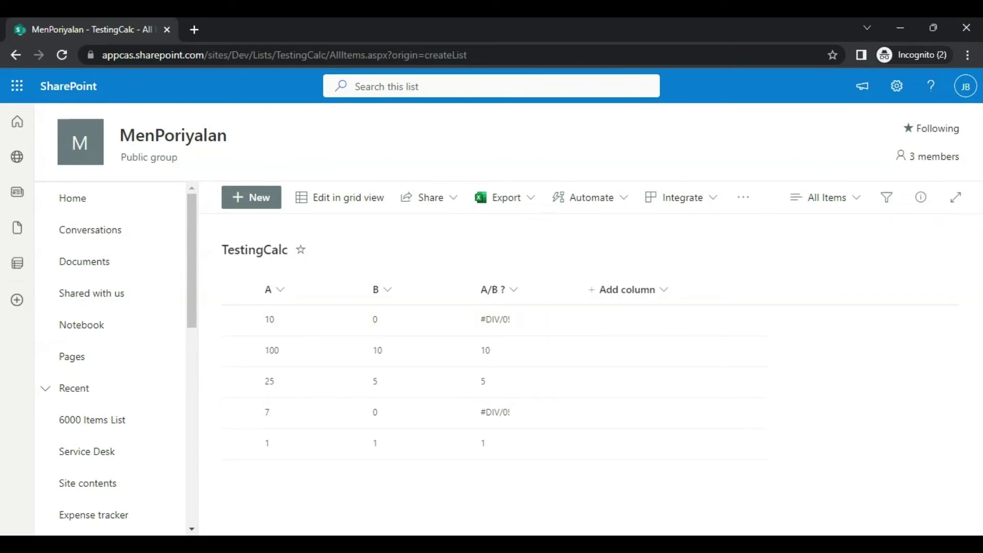
# Step: Open the A/B ? column's edit page from TestingCalc's list settings
pyautogui.click(898, 91)
pyautogui.click(784, 236)
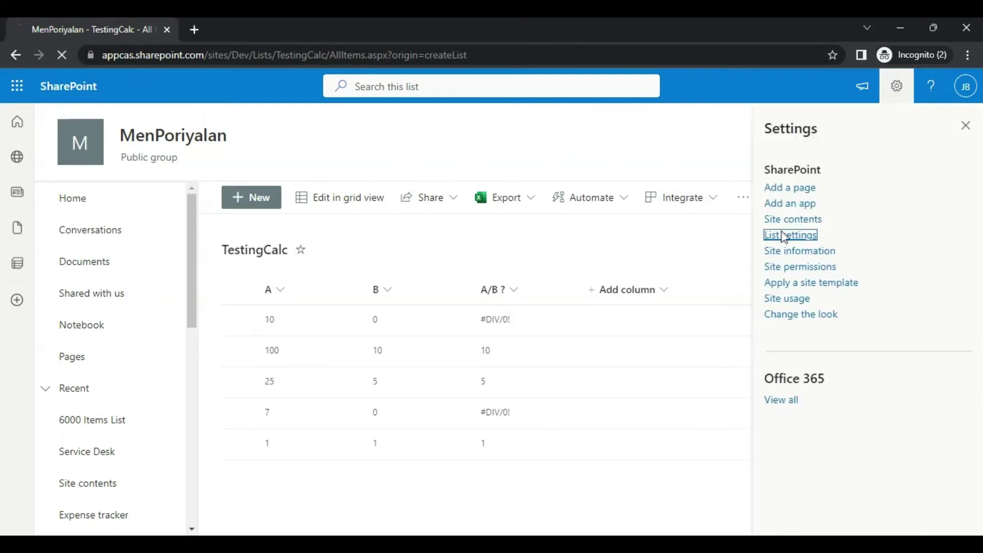
pyautogui.scroll(-7, 417, 374)
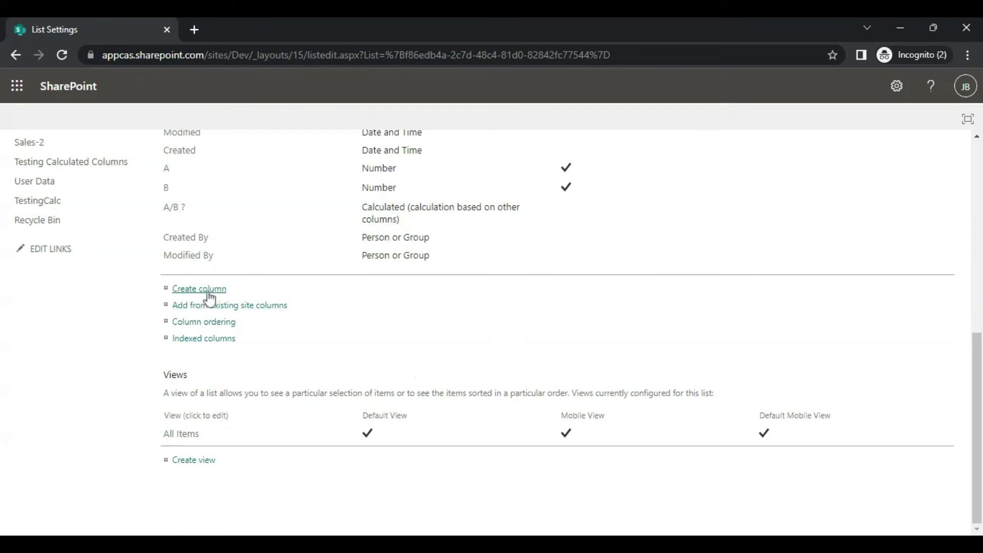
pyautogui.click(175, 208)
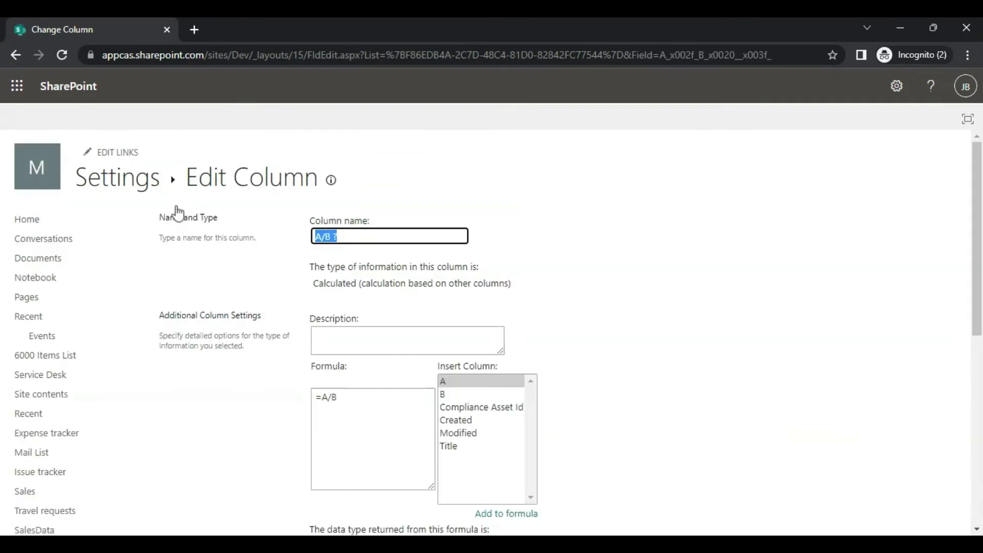
# Step: Delete the old =A/B formula and start typing =IF(
pyautogui.click(342, 408)
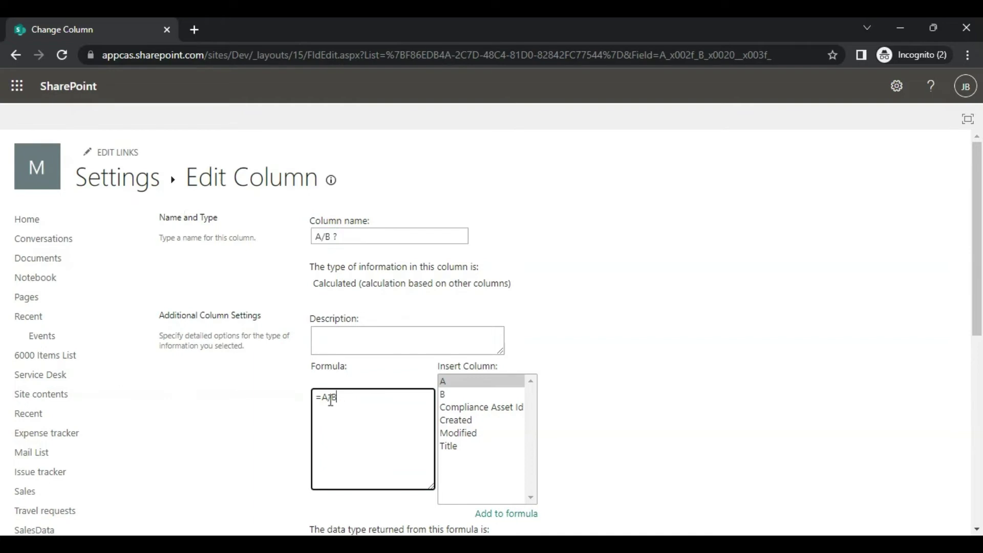
pyautogui.moveTo(340, 401); pyautogui.dragTo(281, 391)
pyautogui.press('BackSpace')
pyautogui.write('=IF(')
pyautogui.write('ISERROR')
# Step: Add the condition ISERROR([A]/[B]) and the "N/A" error result to the formula
pyautogui.write('(')
pyautogui.doubleClick(444, 388)
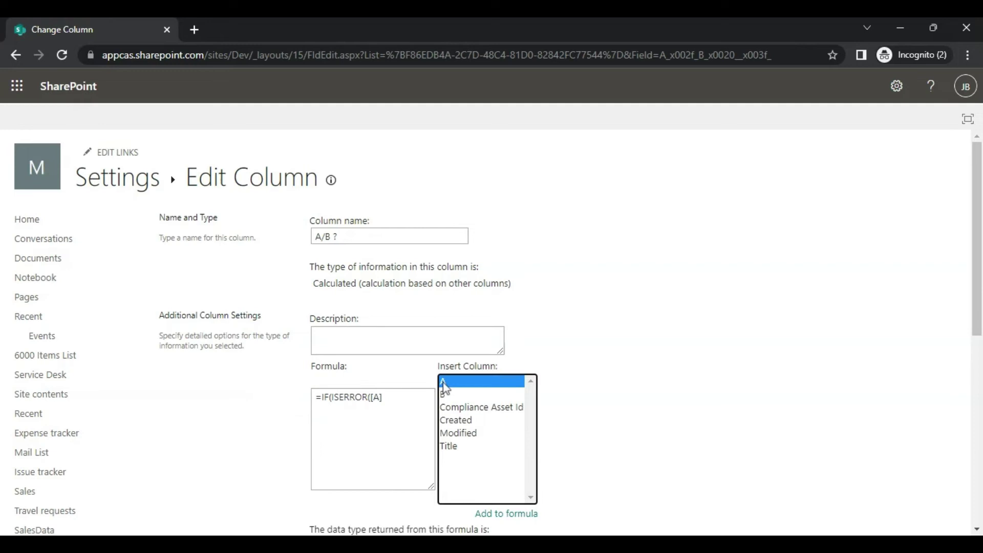
pyautogui.click(395, 399)
pyautogui.write('/')
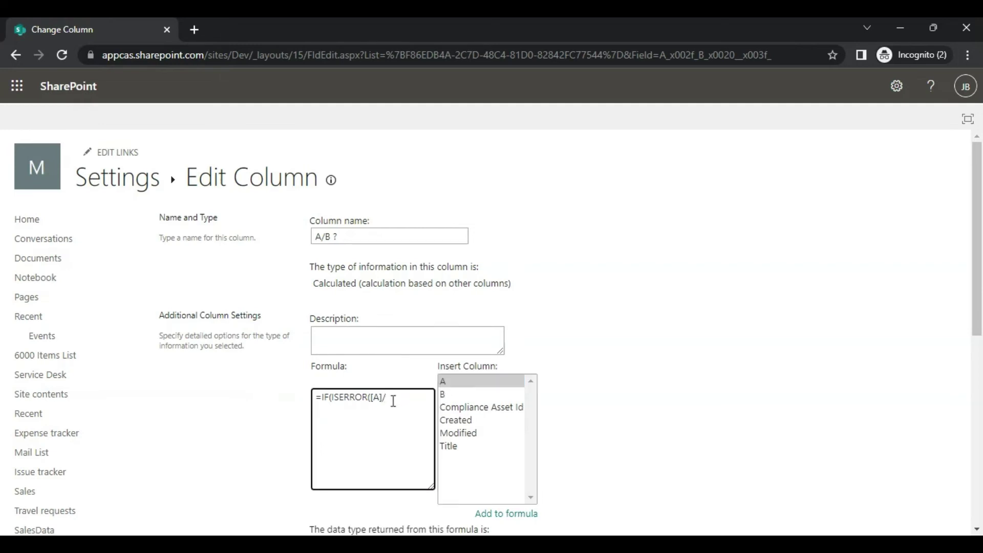
pyautogui.doubleClick(450, 393)
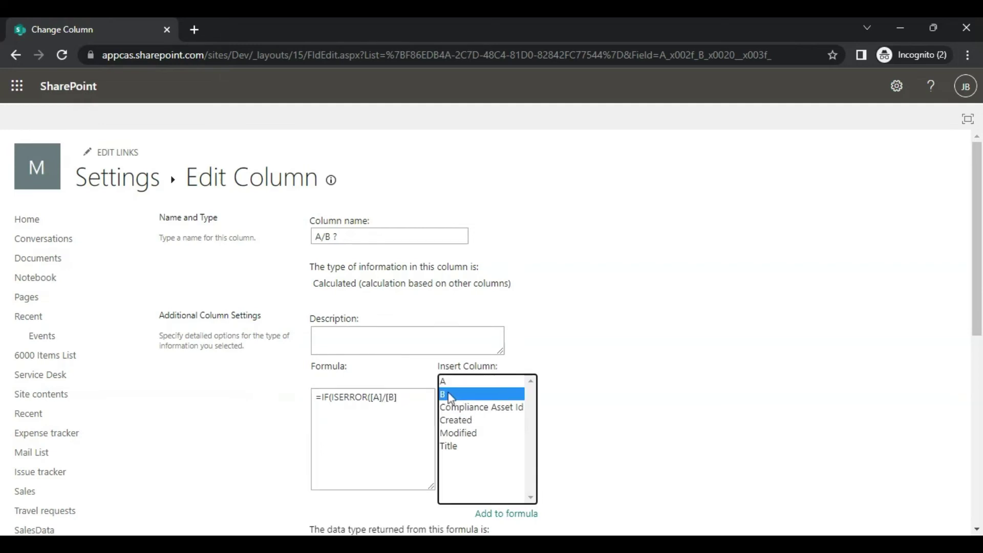
pyautogui.click(408, 395)
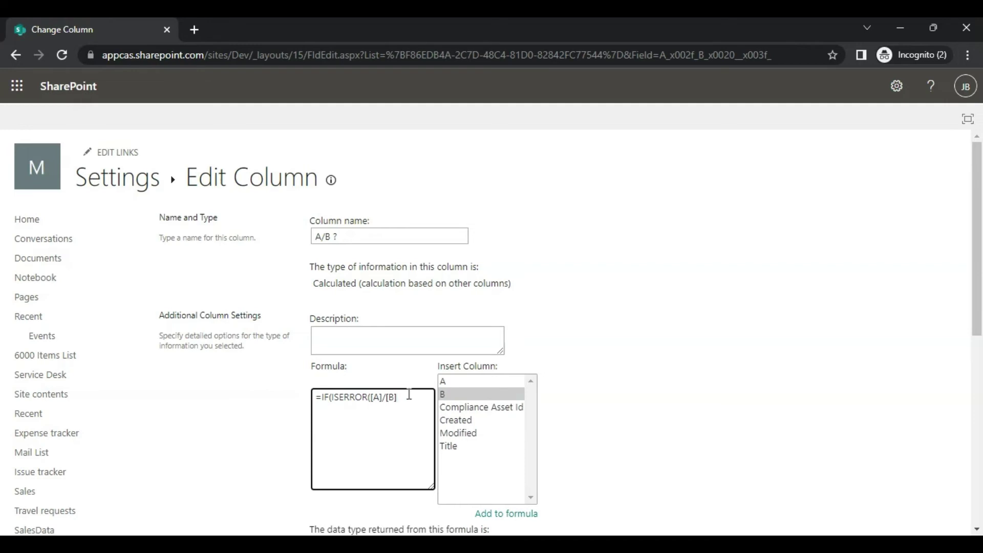
pyautogui.write('),"')
pyautogui.write('N/A",')
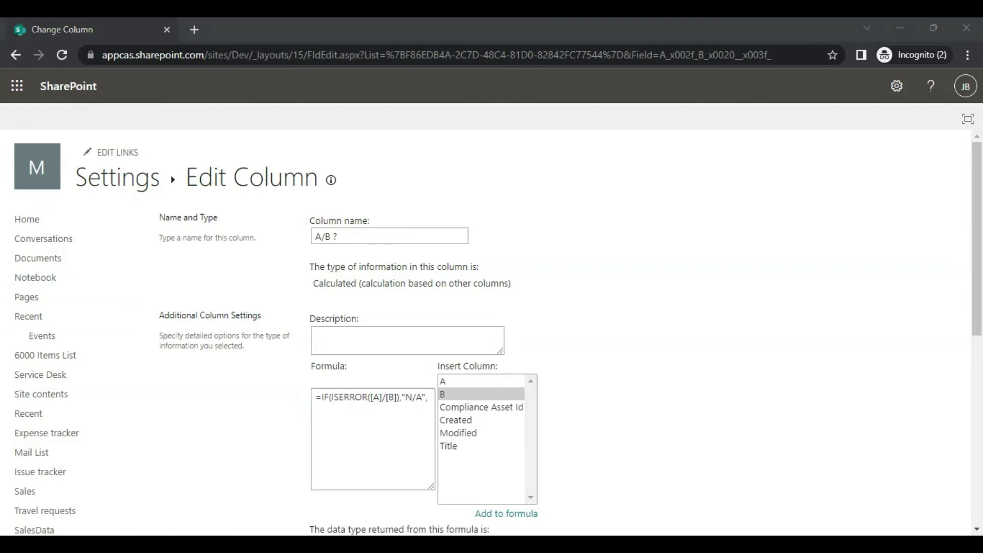
# Step: Add the ([A]/[B]) value branch and close the formula with parentheses
pyautogui.click(417, 402)
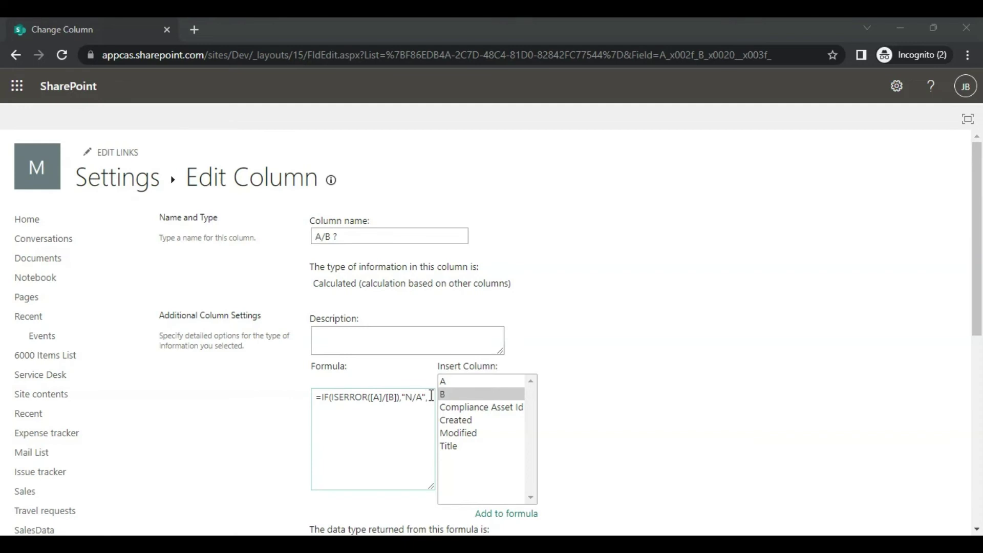
pyautogui.click(431, 397)
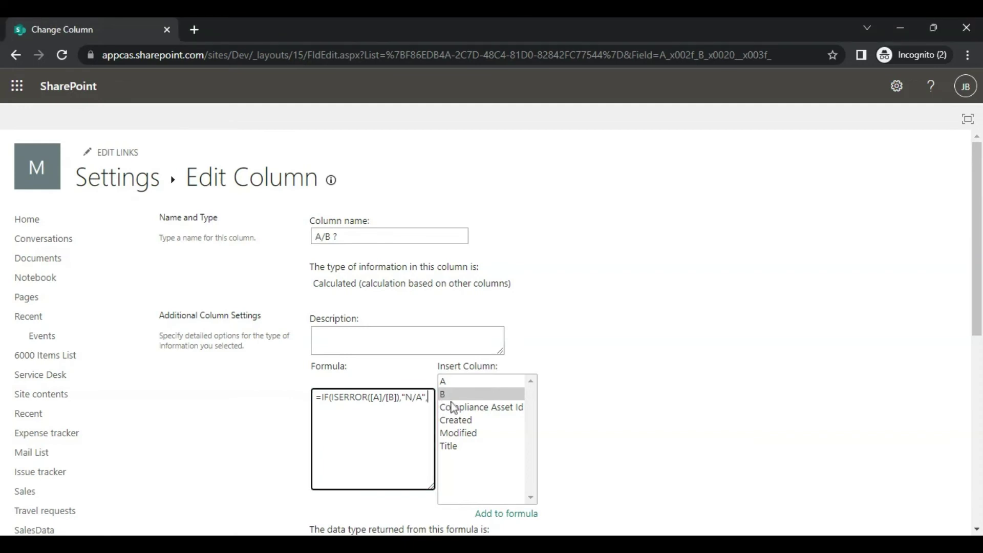
pyautogui.write('0')
pyautogui.click(449, 385)
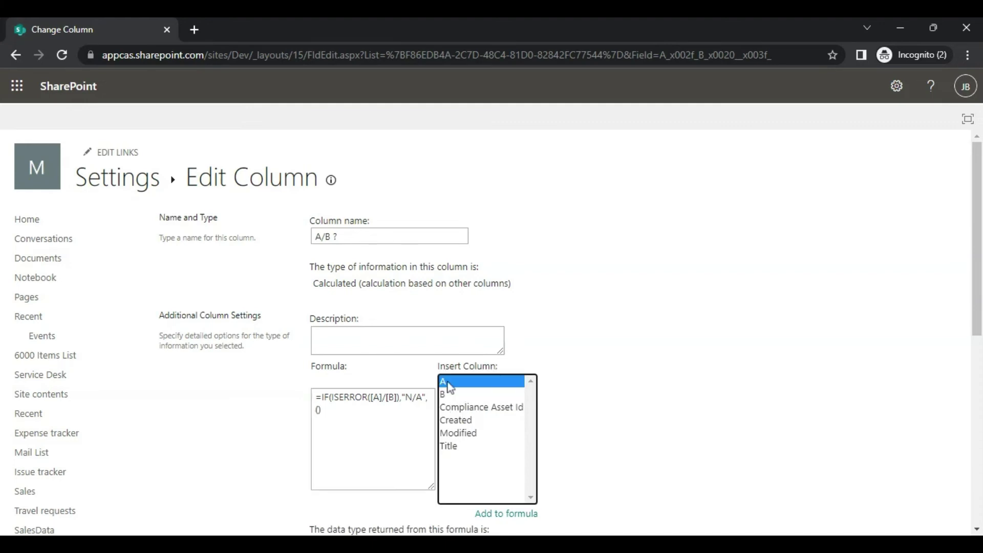
pyautogui.doubleClick(450, 385)
pyautogui.click(322, 410)
pyautogui.press('BackSpace')
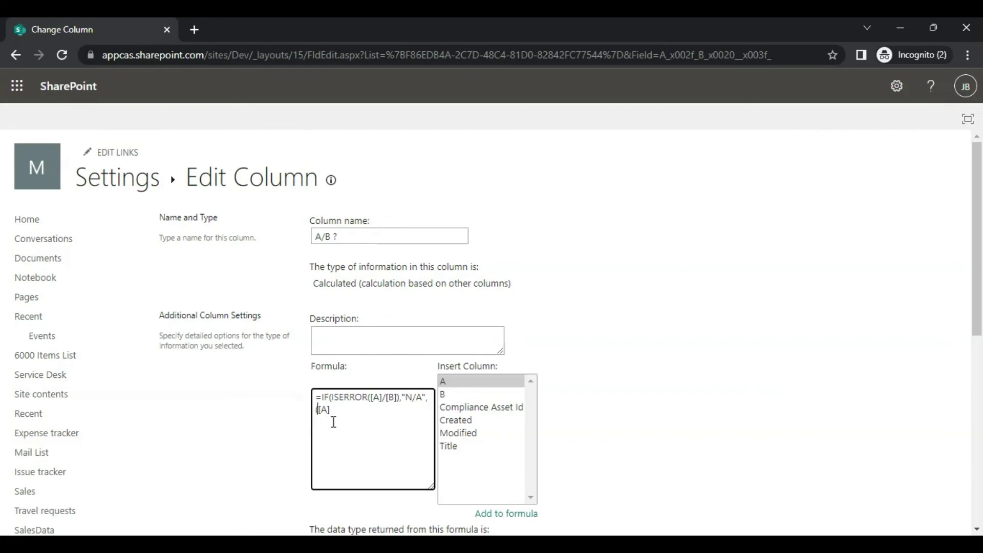
pyautogui.press('Right')
pyautogui.press('Right')
pyautogui.press('Right')
pyautogui.write('/')
pyautogui.doubleClick(444, 395)
pyautogui.click(375, 420)
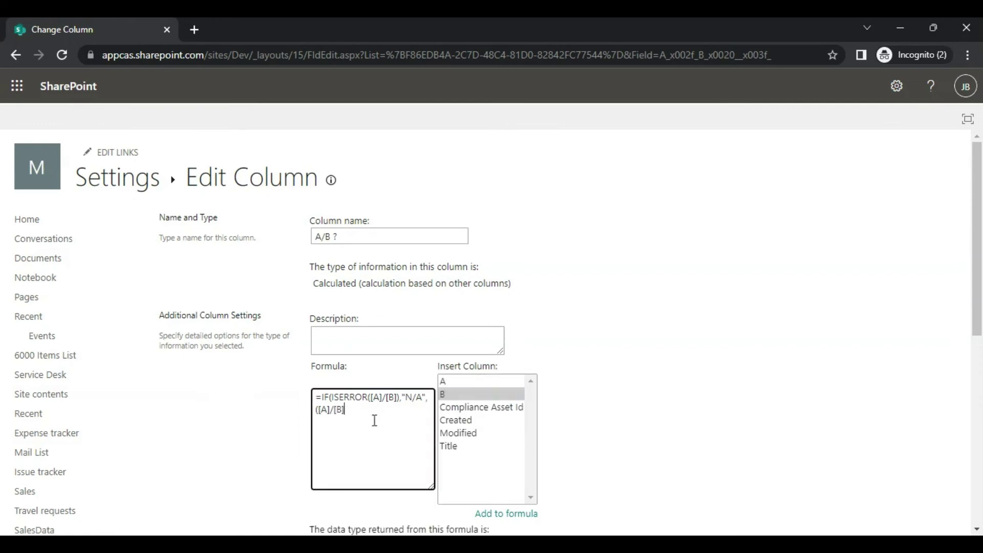
pyautogui.write('))')
# Step: Save the IF(ISERROR) formula and go back to the TestingCalc list
pyautogui.scroll(-8, 644, 391)
pyautogui.click(868, 461)
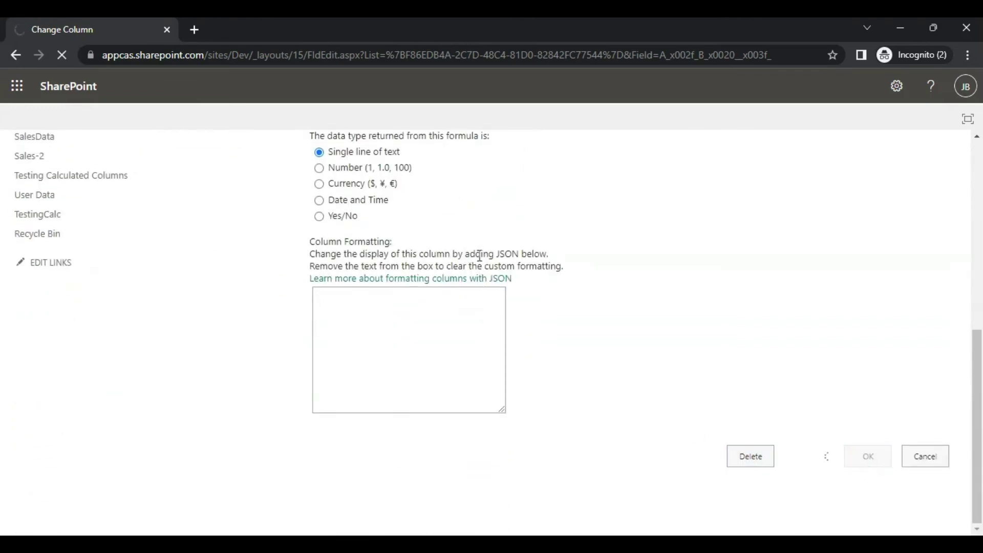
pyautogui.click(147, 184)
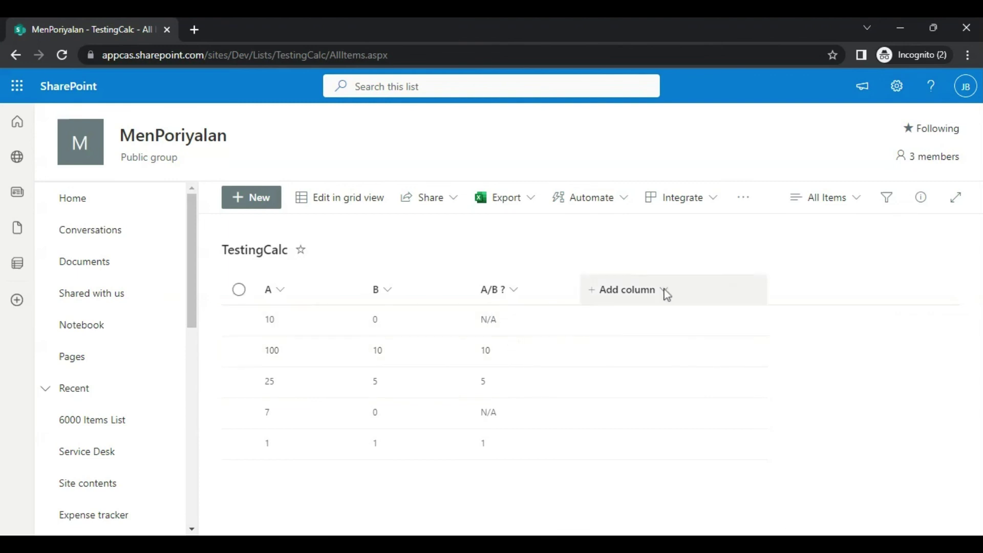
# Step: Reopen the A/B ? column for editing via TestingCalc's list settings
pyautogui.click(904, 99)
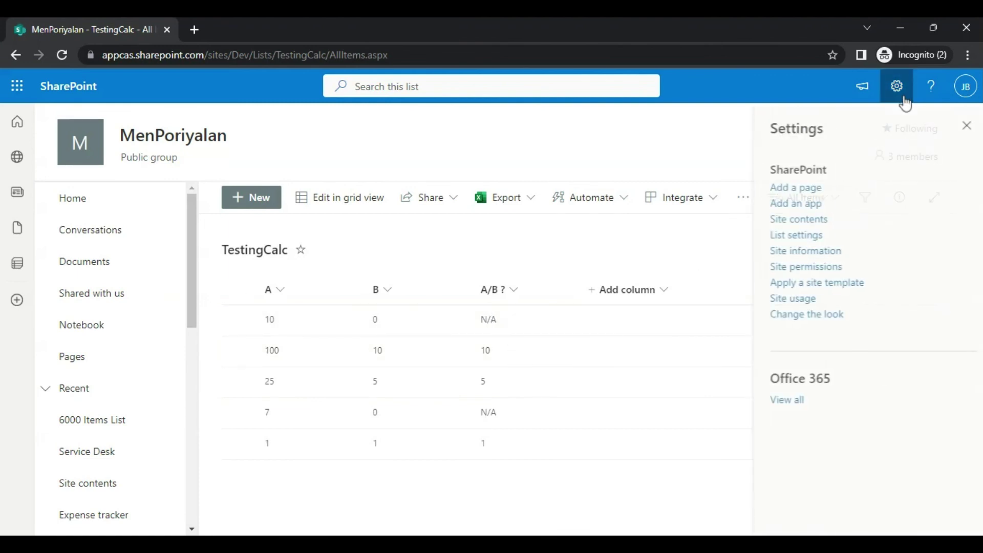
pyautogui.click(795, 236)
pyautogui.scroll(-7, 307, 384)
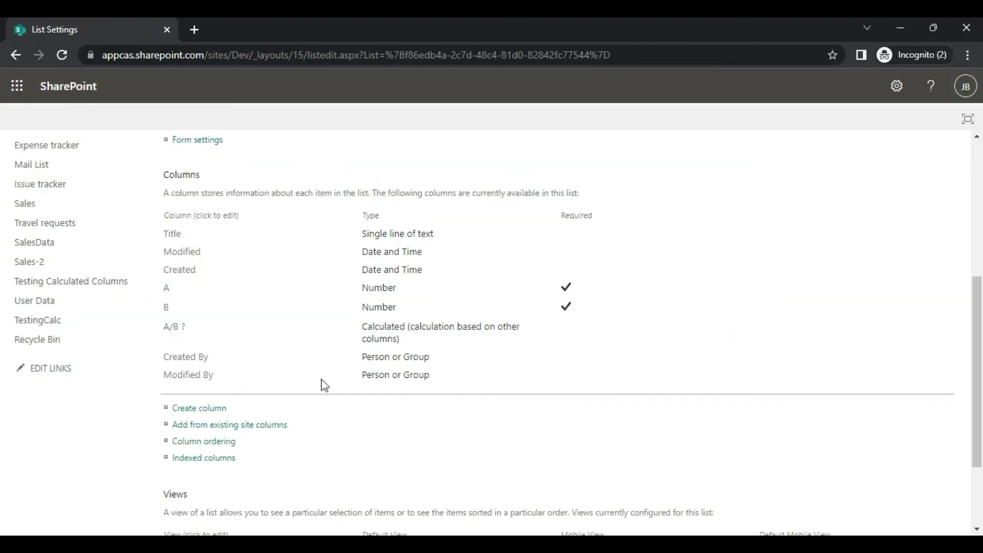
pyautogui.click(175, 260)
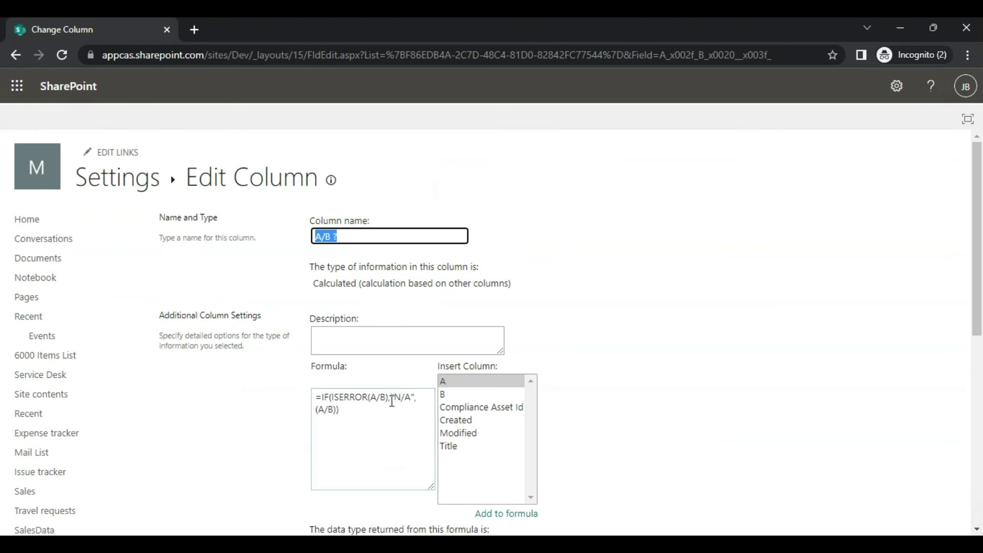
# Step: Delete N/A from the formula, leaving empty quotes, and save the column
pyautogui.click(411, 399)
pyautogui.moveTo(410, 399); pyautogui.dragTo(395, 398)
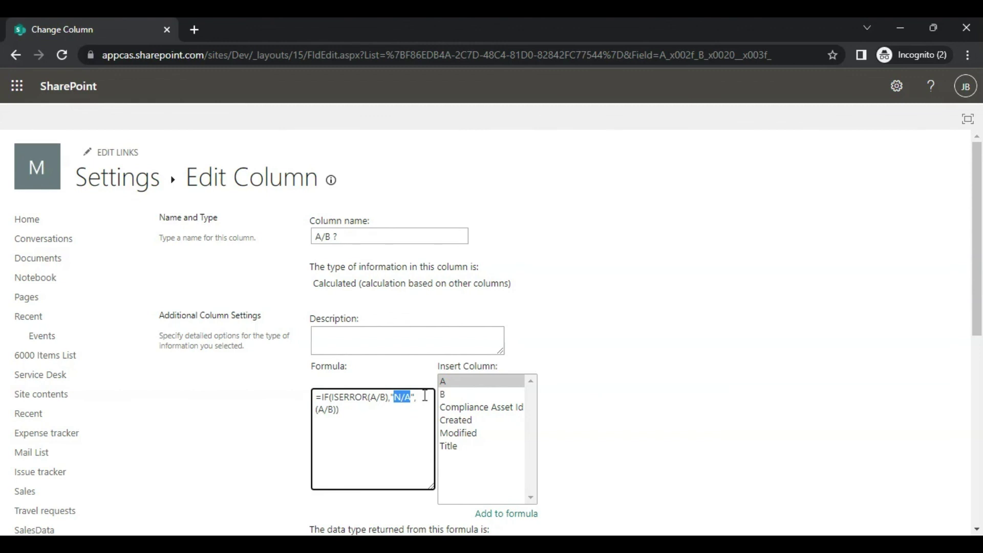
pyautogui.press('BackSpace')
pyautogui.scroll(-6, 869, 441)
pyautogui.scroll(-2, 869, 440)
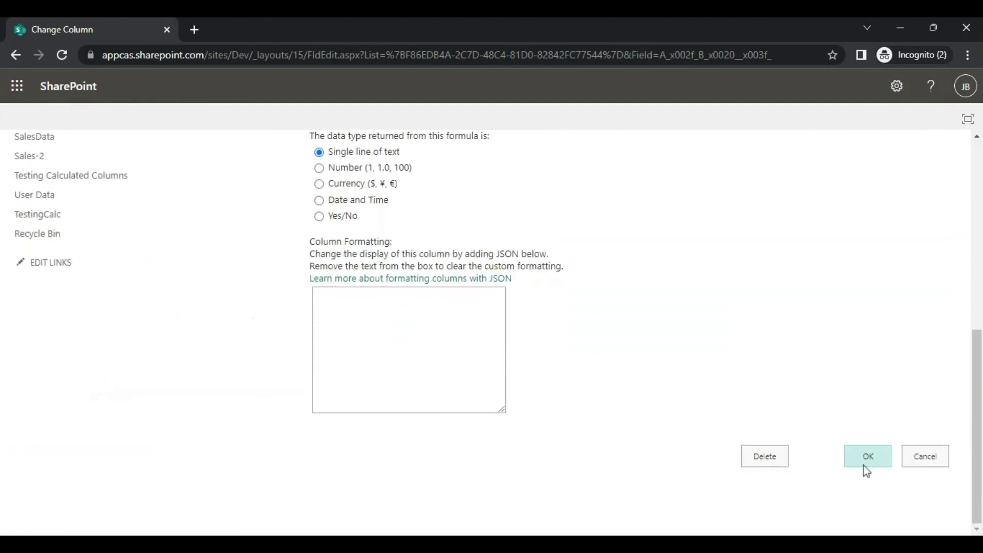
pyautogui.click(865, 466)
# Step: Return to the TestingCalc list to see the saved A/B ? formula applied
pyautogui.click(161, 185)
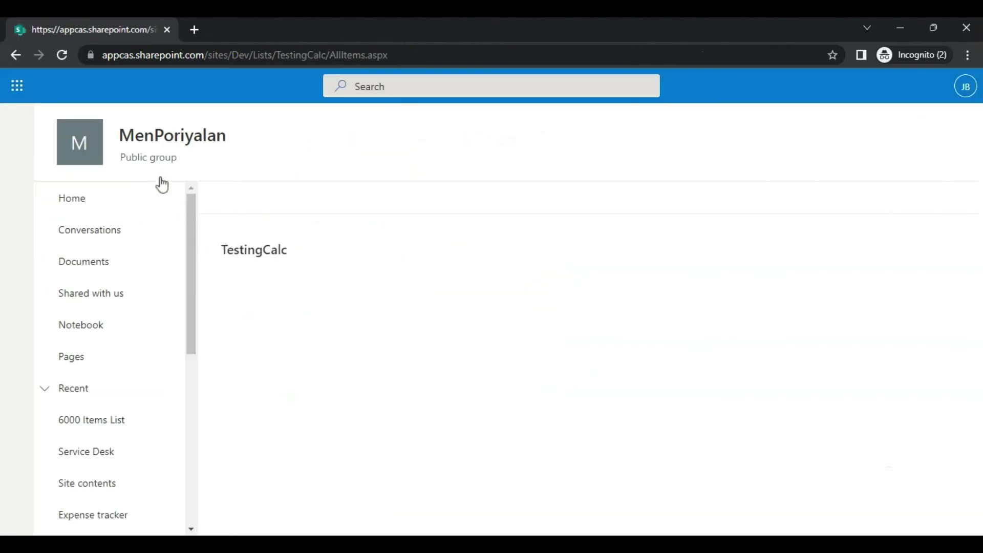